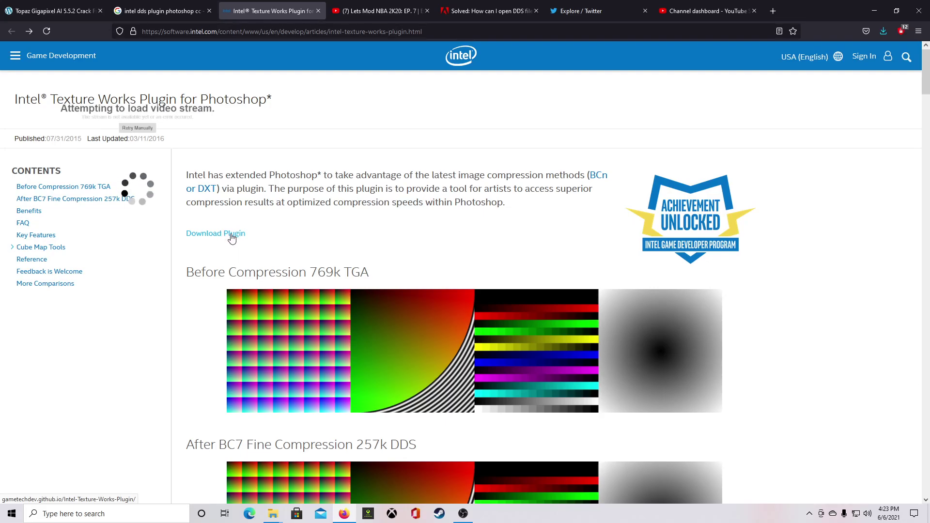
# - Open the Intel Texture Works plugin download page and view its six pre-compiled binary installation steps
pyautogui.click(232, 237)
pyautogui.scroll(-5, 244, 232)
pyautogui.scroll(3, 271, 218)
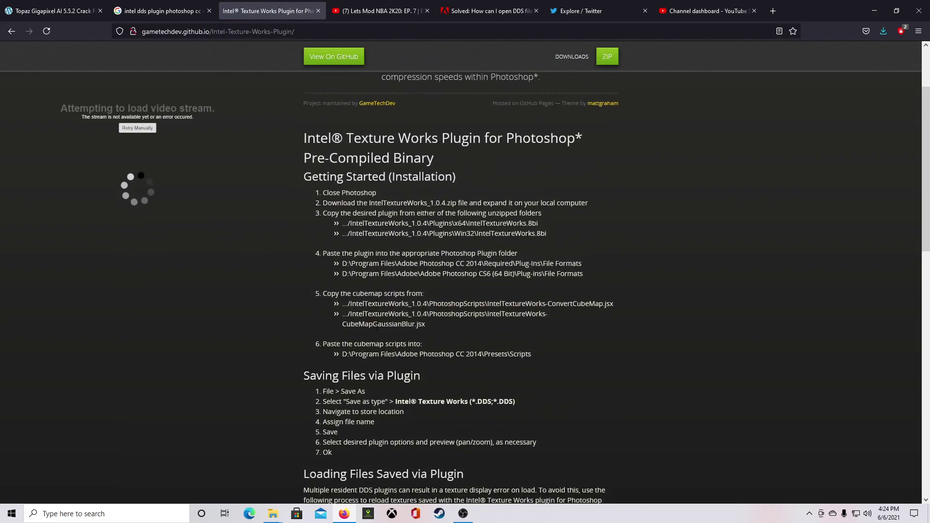
pyautogui.moveTo(570, 358); pyautogui.dragTo(280, 199)
pyautogui.click(281, 198)
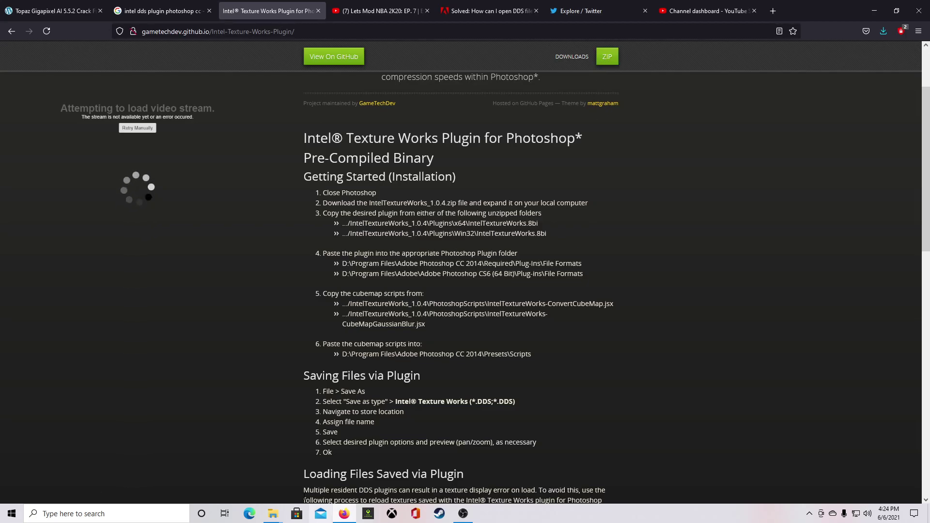
# - Download IntelTextureWorks_1.0.4.zip with Save File and confirm it tops the Firefox downloads list
pyautogui.click(344, 514)
pyautogui.click(345, 515)
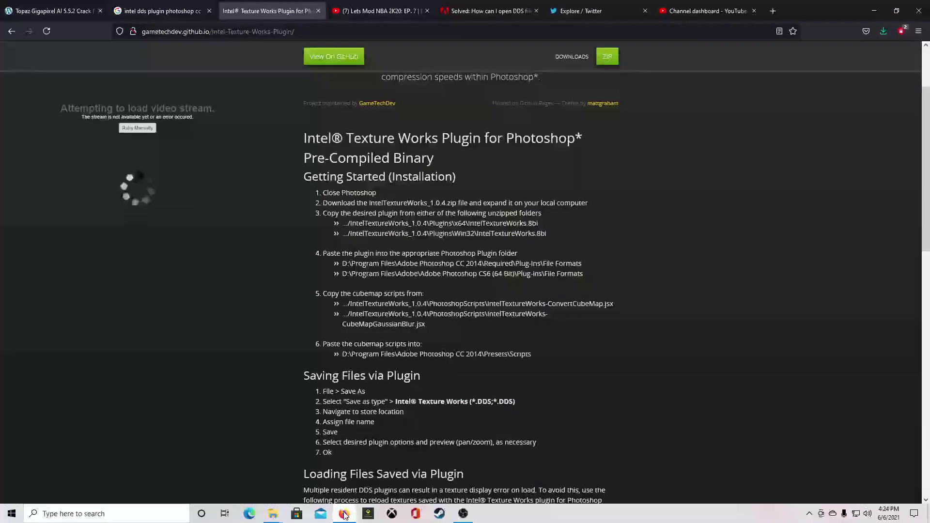
pyautogui.click(882, 31)
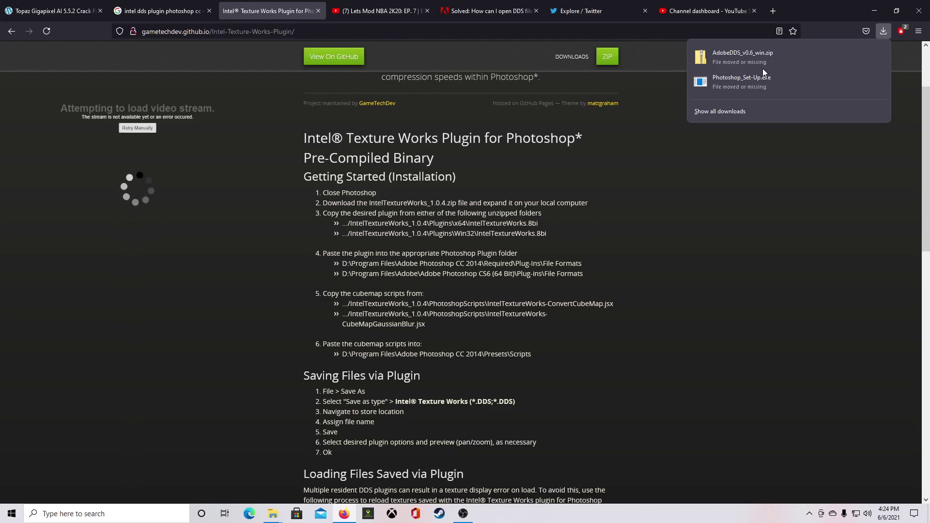
pyautogui.click(608, 67)
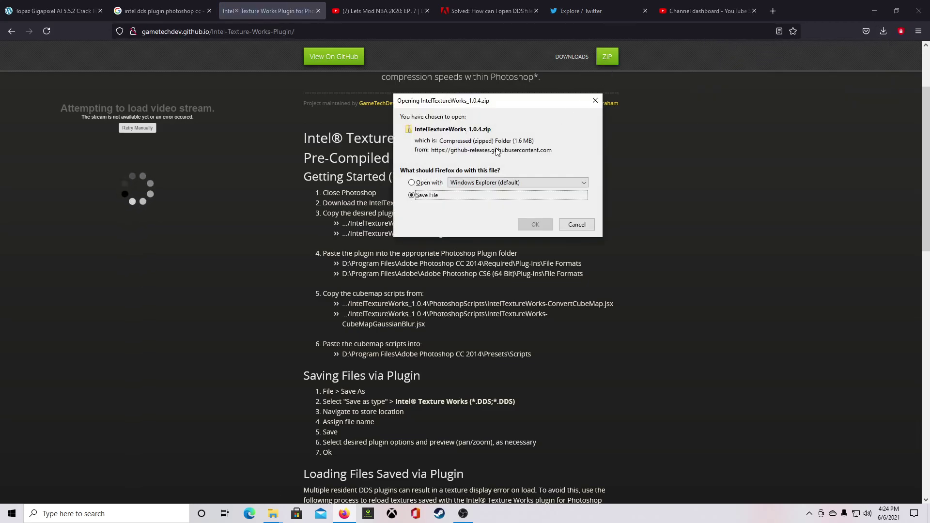
pyautogui.click(525, 226)
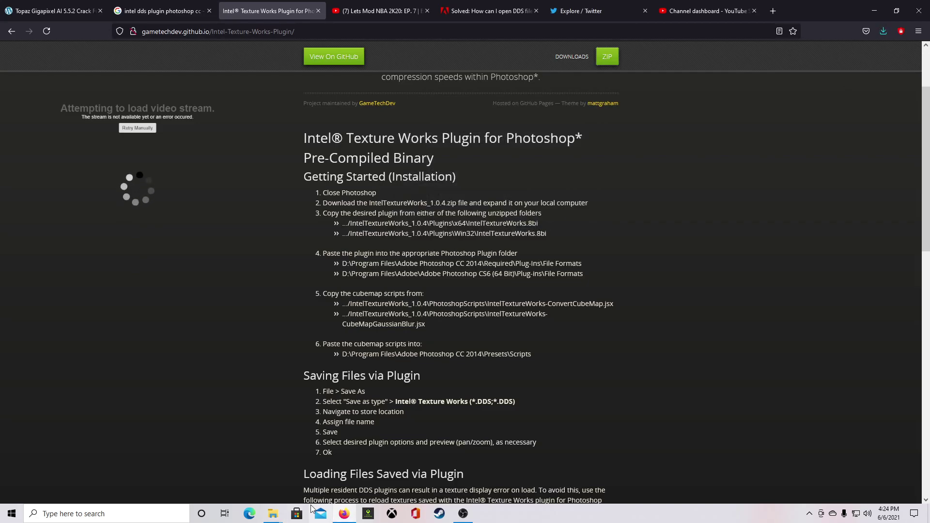
pyautogui.moveTo(272, 513)
pyautogui.moveTo(256, 499)
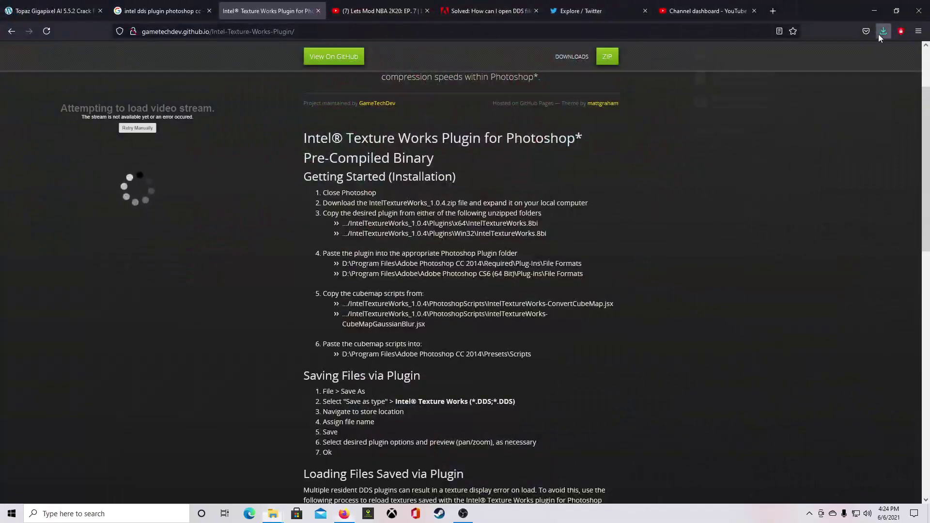
pyautogui.click(881, 32)
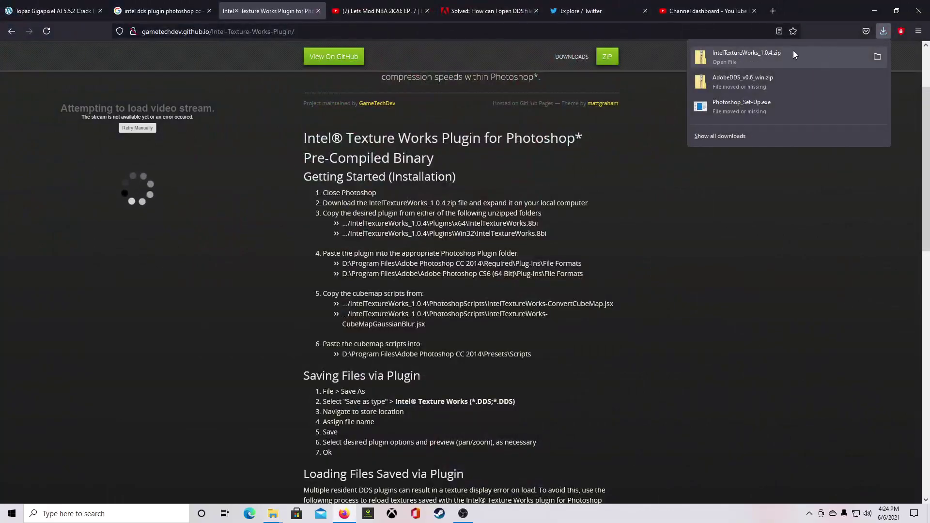
# - Show the download in its folder and browse IntelTextureWorks_1.0.4 > Plugins > x64 to the 8BI file
pyautogui.click(878, 56)
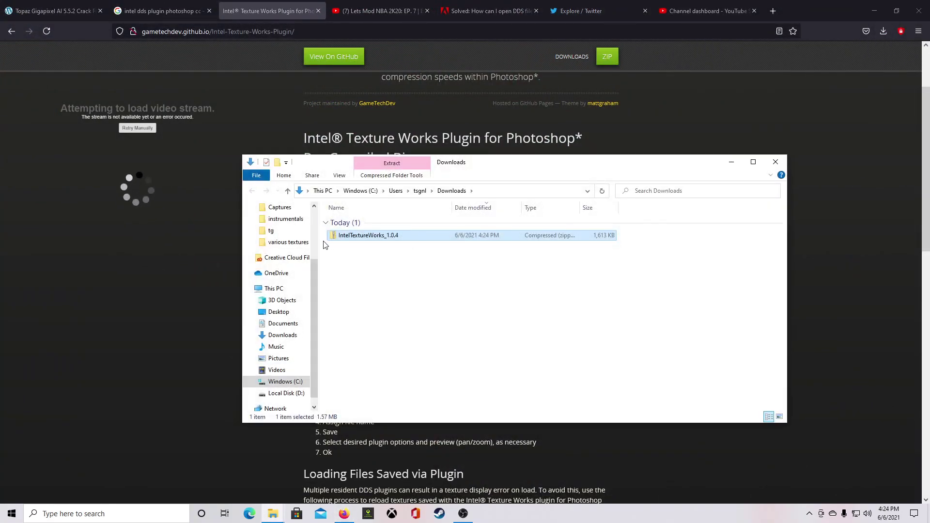
pyautogui.doubleClick(368, 236)
pyautogui.doubleClick(372, 222)
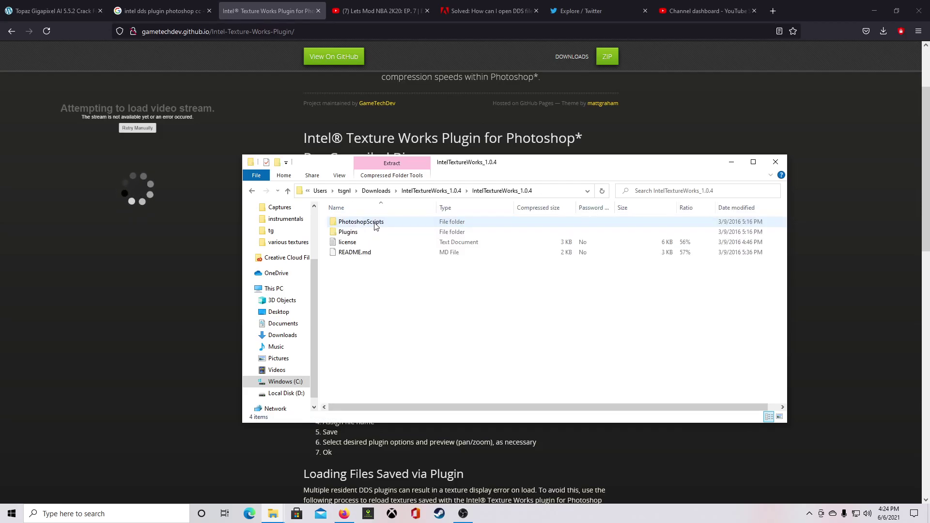
pyautogui.doubleClick(347, 232)
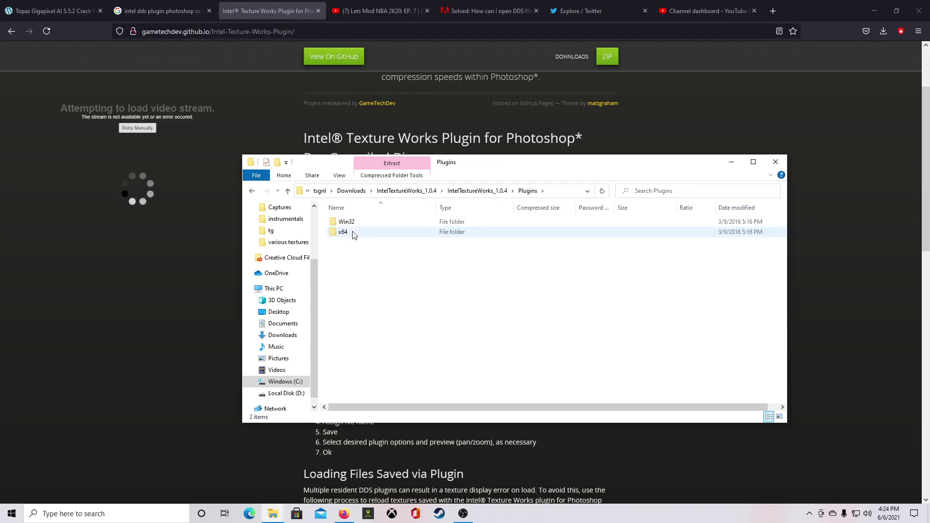
pyautogui.doubleClick(345, 232)
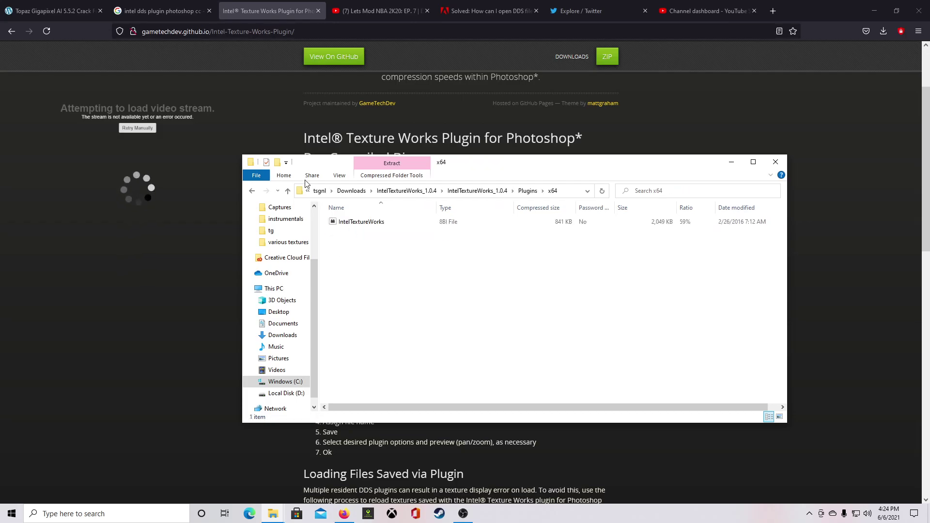
pyautogui.click(251, 190)
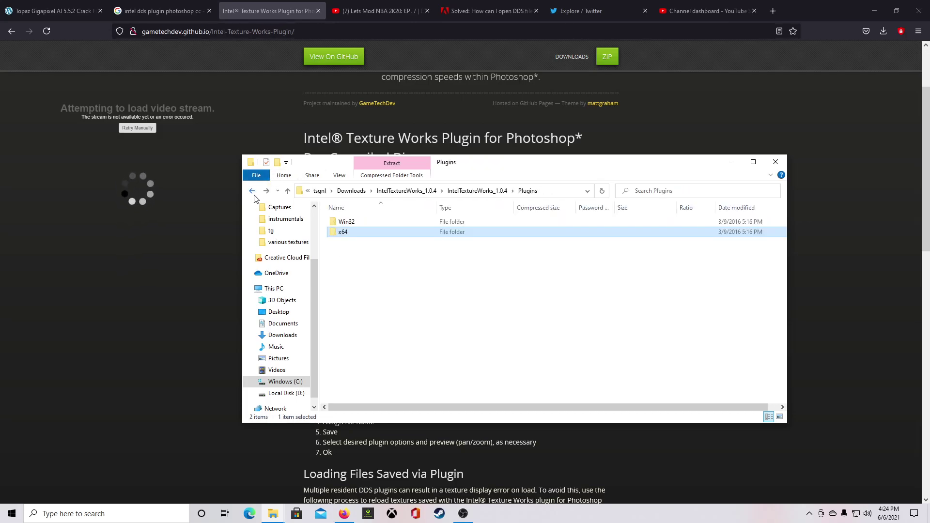
pyautogui.doubleClick(345, 232)
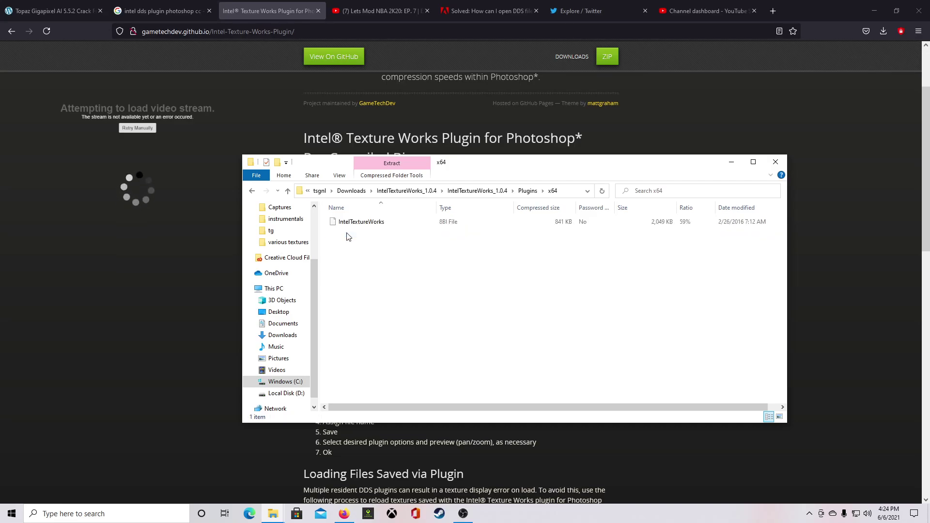
# - Browse the second Explorer window to C:\Program Files\Adobe\Adobe Photoshop 2021\Plug-ins
pyautogui.click(279, 516)
pyautogui.click(115, 475)
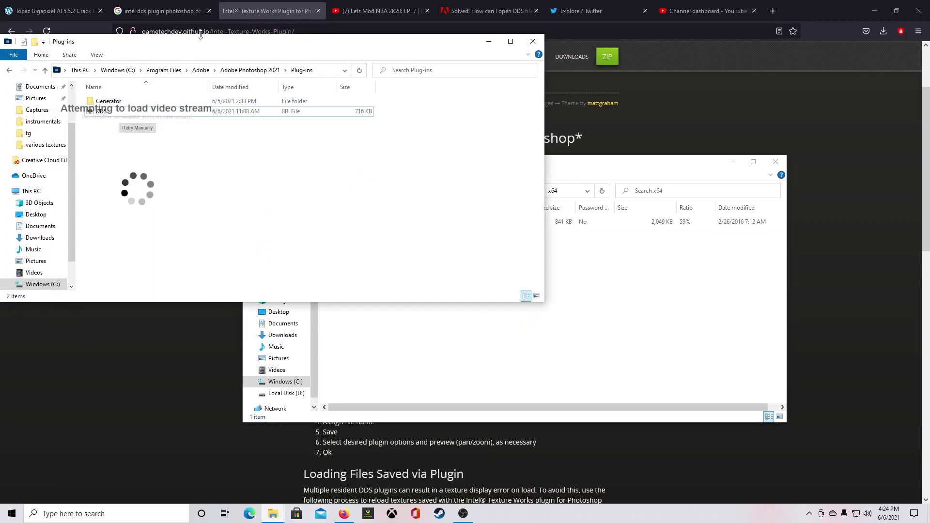
pyautogui.click(114, 71)
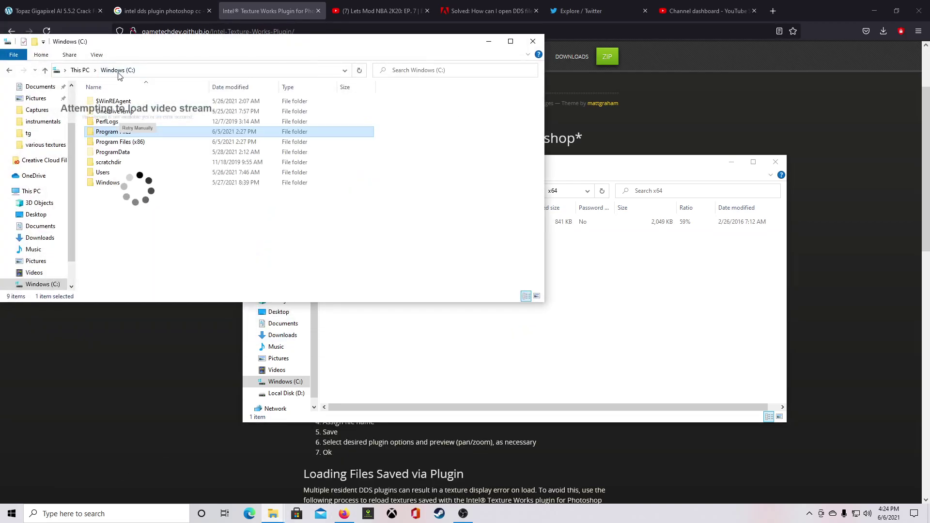
pyautogui.doubleClick(105, 132)
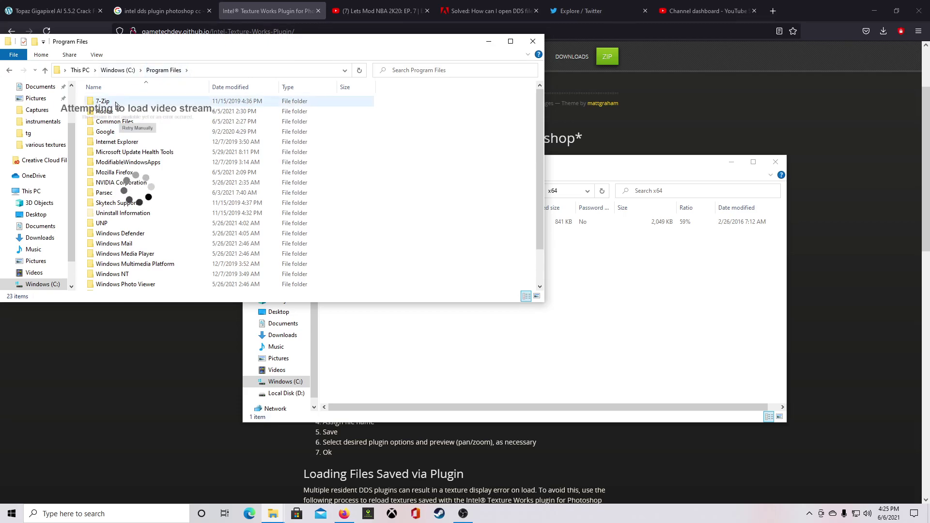
pyautogui.doubleClick(105, 111)
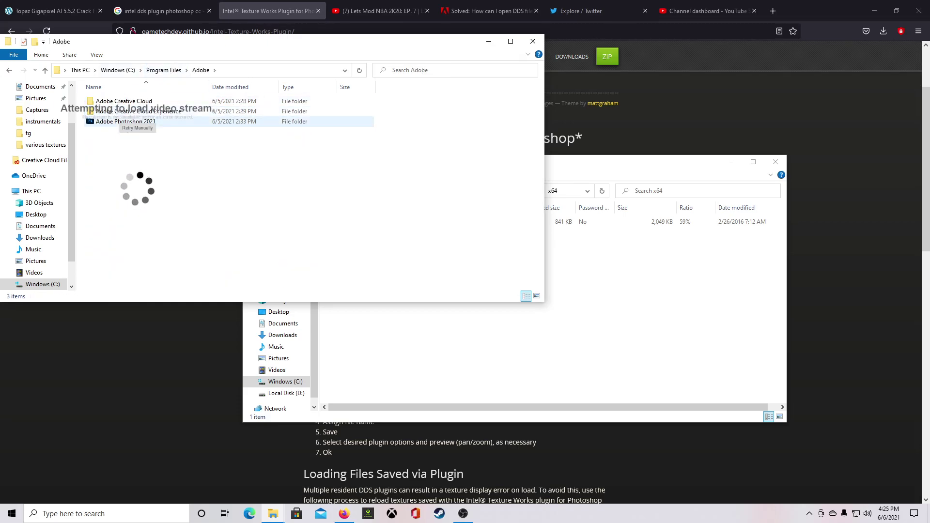
pyautogui.doubleClick(106, 123)
pyautogui.doubleClick(107, 141)
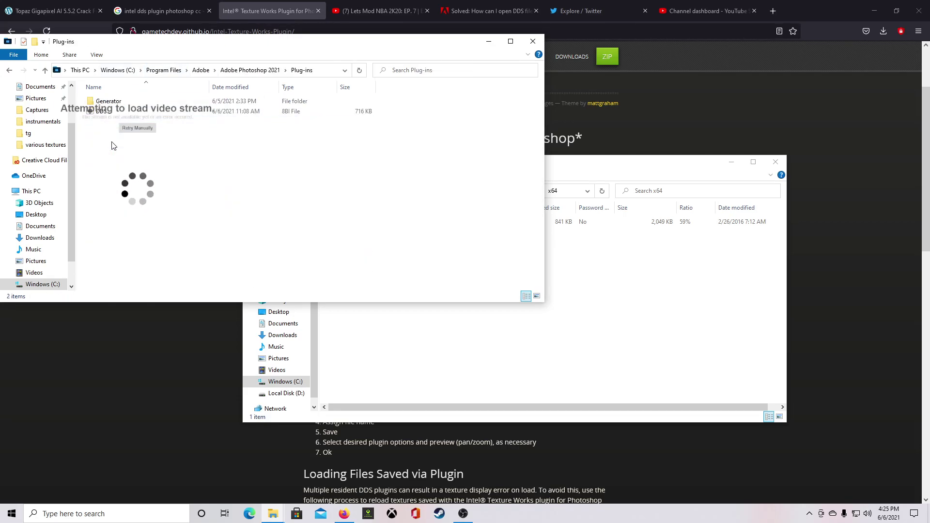
# - Drag IntelTextureWorks.8bi into the Plug-ins folder and approve the administrator prompt
pyautogui.moveTo(651, 158); pyautogui.dragTo(655, 159)
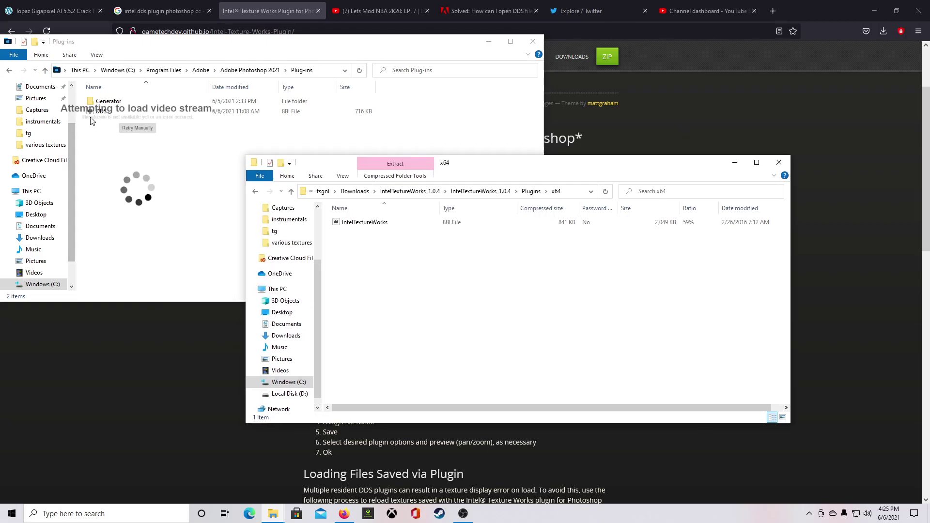
pyautogui.click(339, 224)
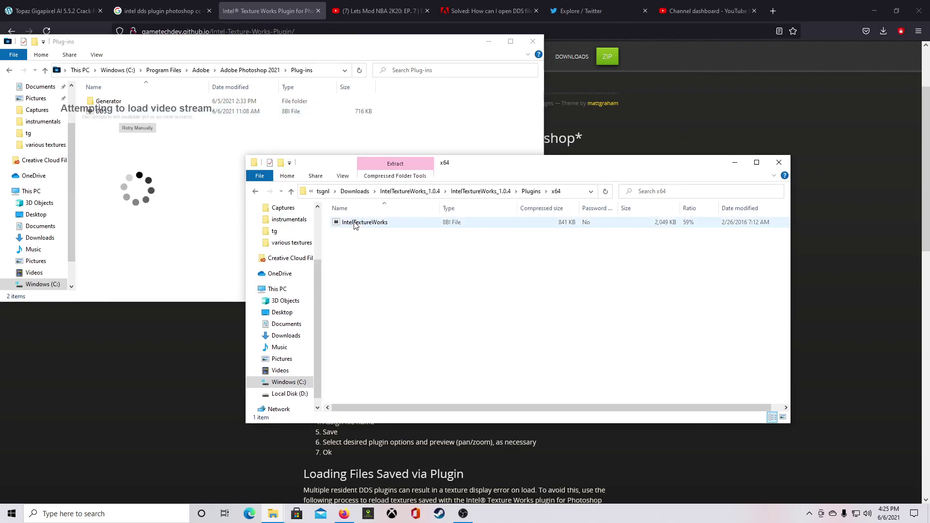
pyautogui.moveTo(376, 224); pyautogui.dragTo(141, 163)
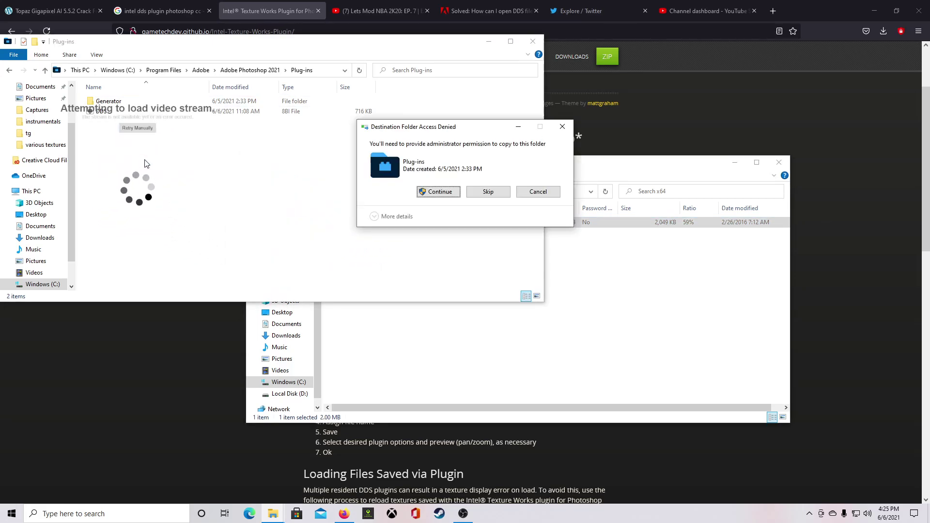
pyautogui.click(447, 192)
pyautogui.click(446, 192)
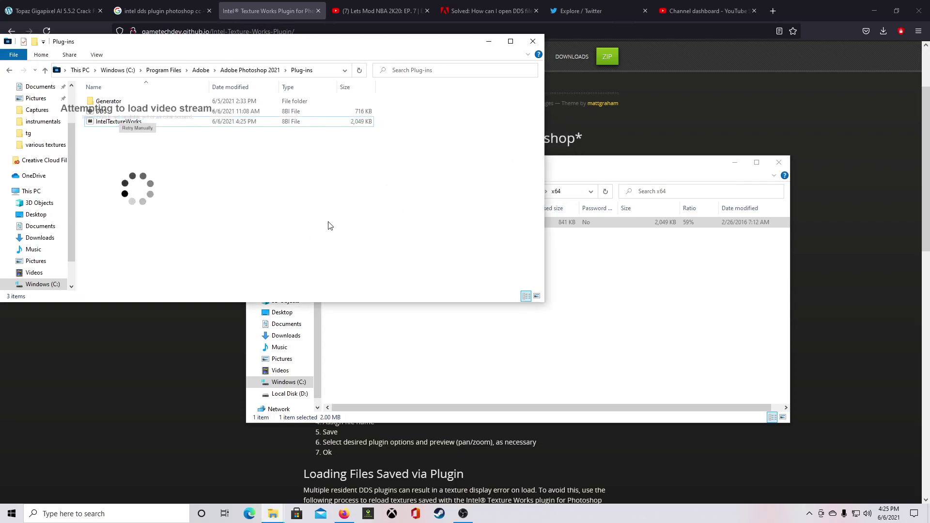
# - Return to the archive's top folder, open PhotoshopScripts, and widen Name to show both JSX scripts
pyautogui.click(554, 208)
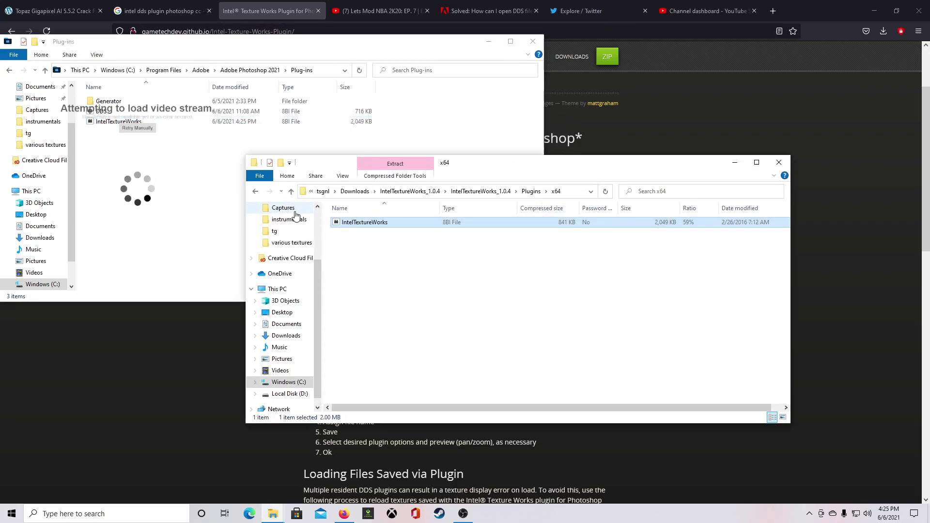
pyautogui.click(256, 191)
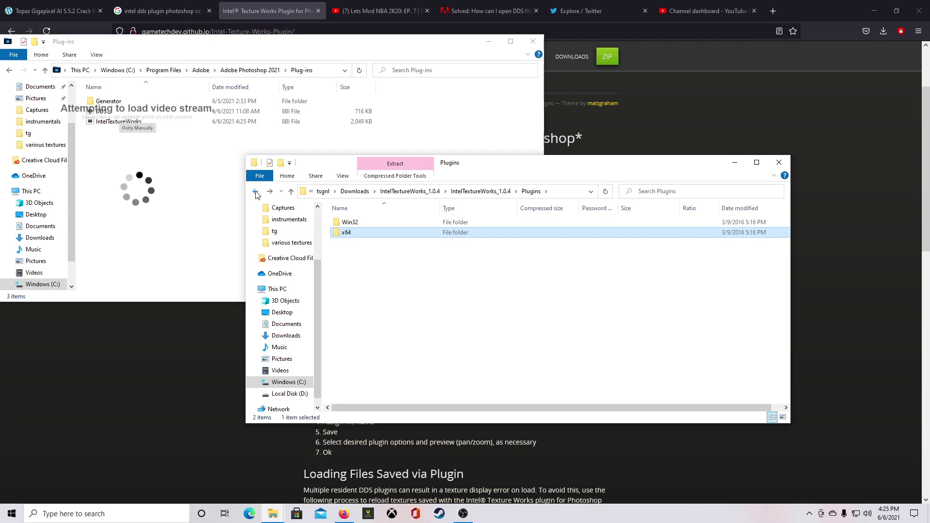
pyautogui.click(256, 192)
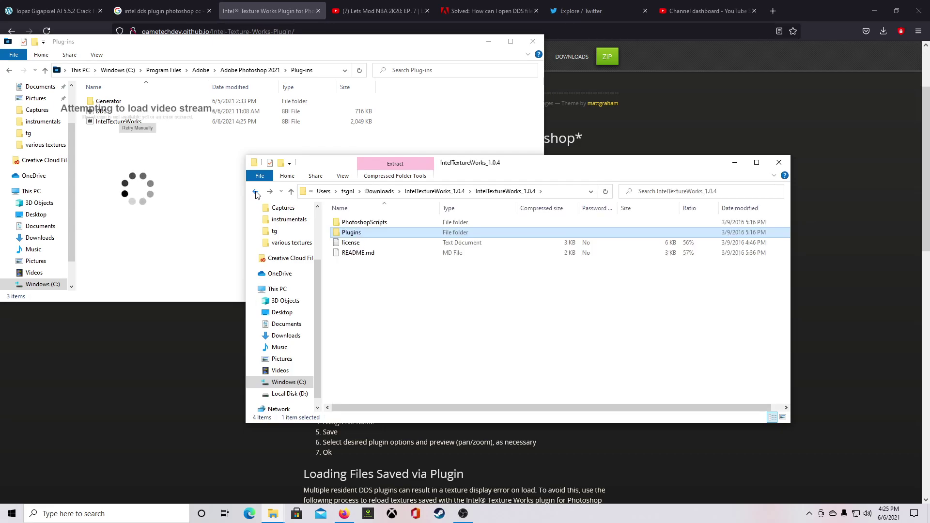
pyautogui.click(376, 224)
pyautogui.doubleClick(376, 224)
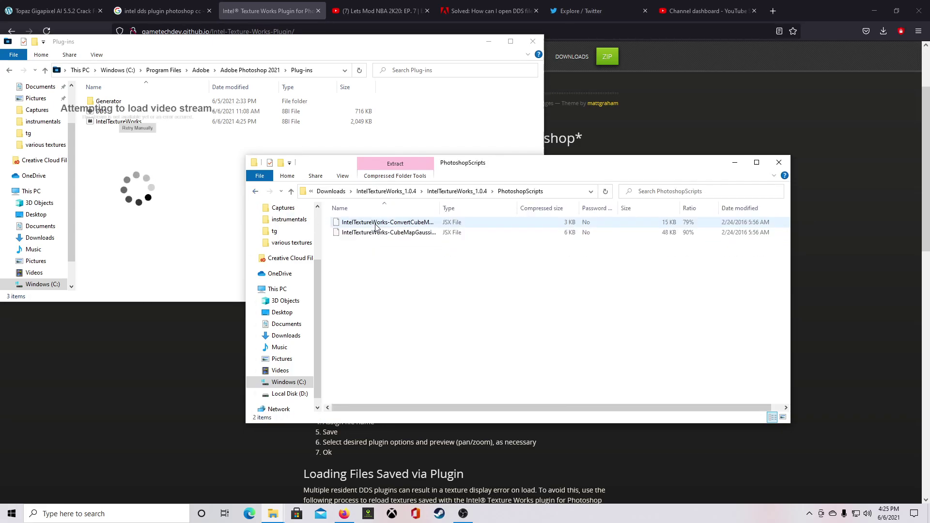
pyautogui.moveTo(442, 207); pyautogui.dragTo(538, 208)
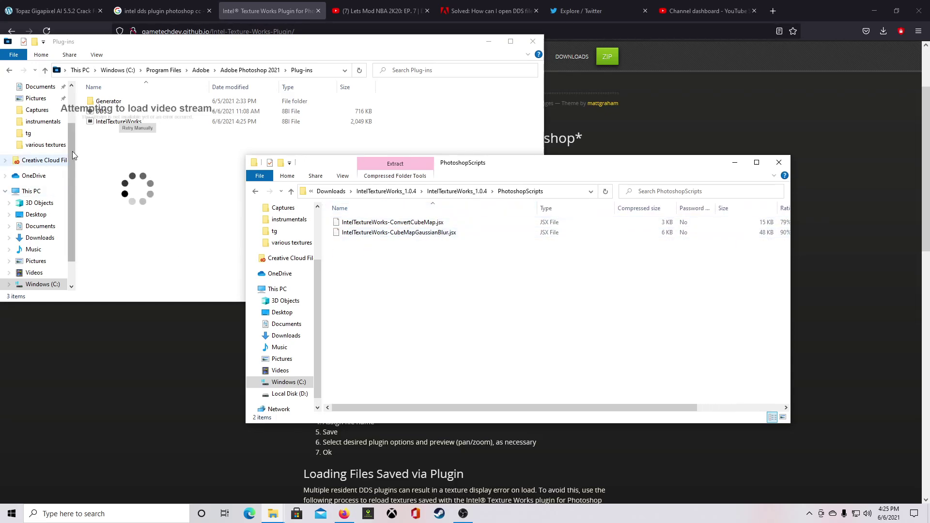
pyautogui.click(210, 58)
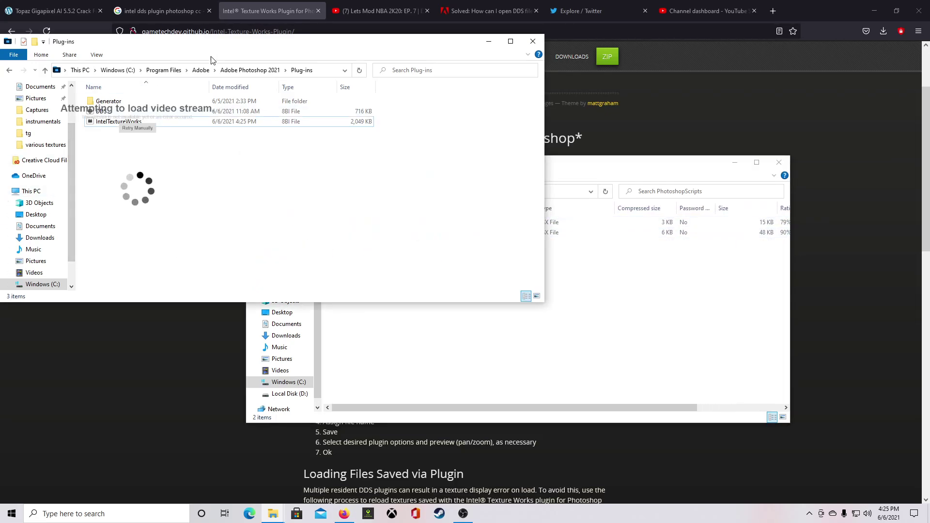
# - Browse the Photoshop window to Adobe Photoshop 2021\Presets\Scripts
pyautogui.click(250, 71)
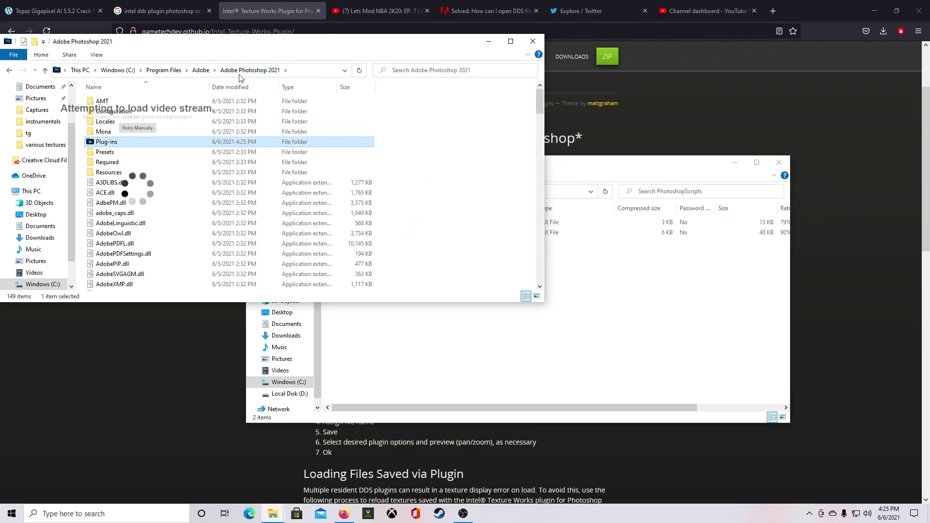
pyautogui.doubleClick(108, 153)
pyautogui.scroll(-5, 106, 119)
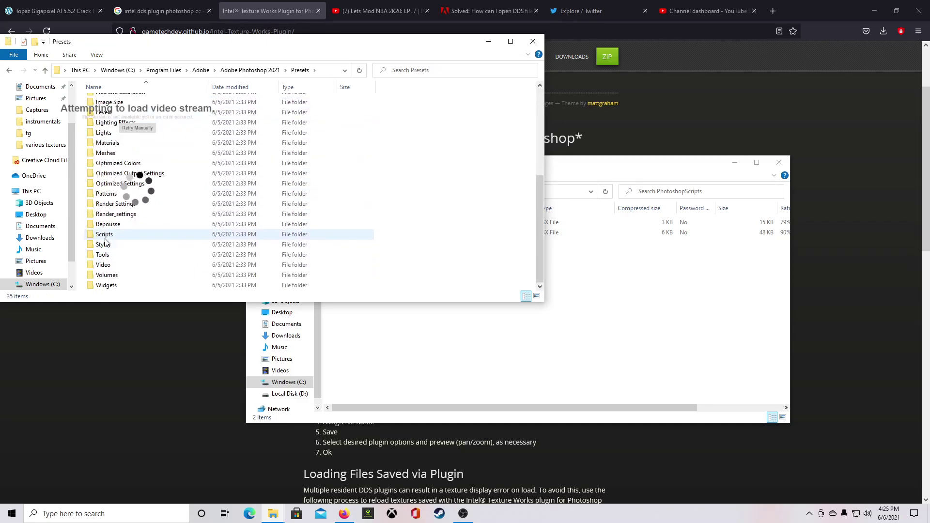
pyautogui.doubleClick(104, 234)
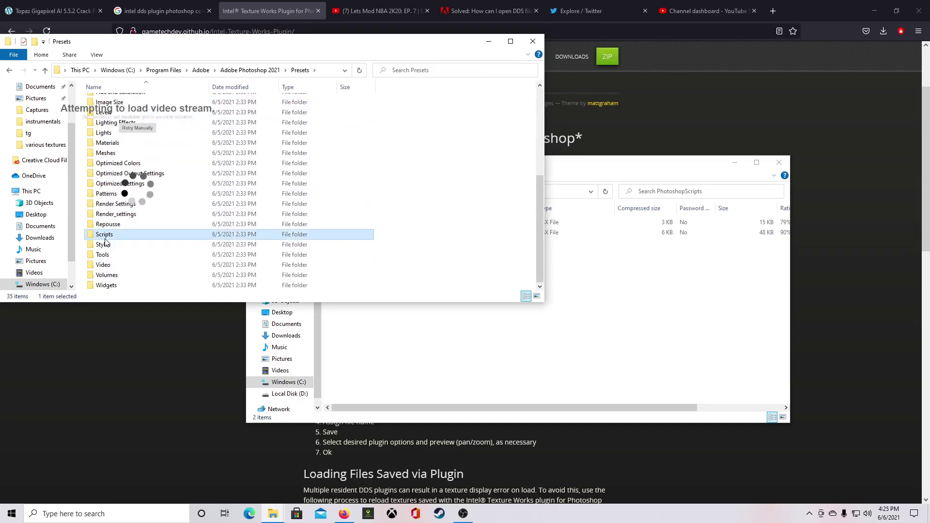
# - Drag both IntelTextureWorks JSX scripts into Presets\Scripts, granting administrator permission
pyautogui.click(644, 182)
pyautogui.moveTo(414, 279); pyautogui.dragTo(193, 214)
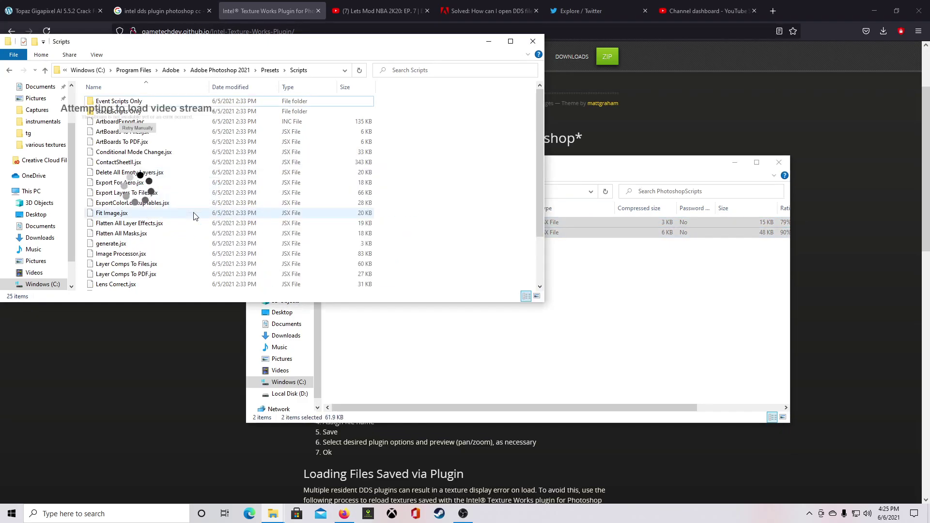
pyautogui.click(444, 213)
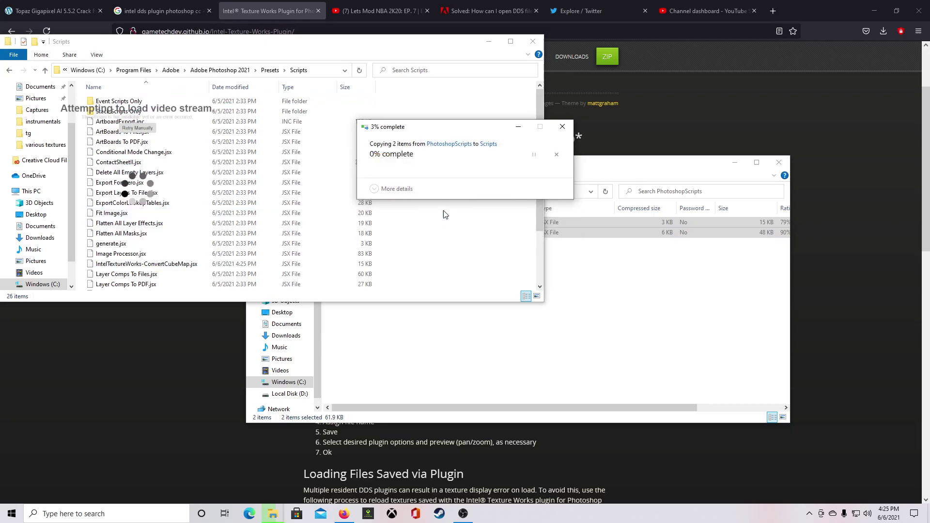
pyautogui.click(444, 213)
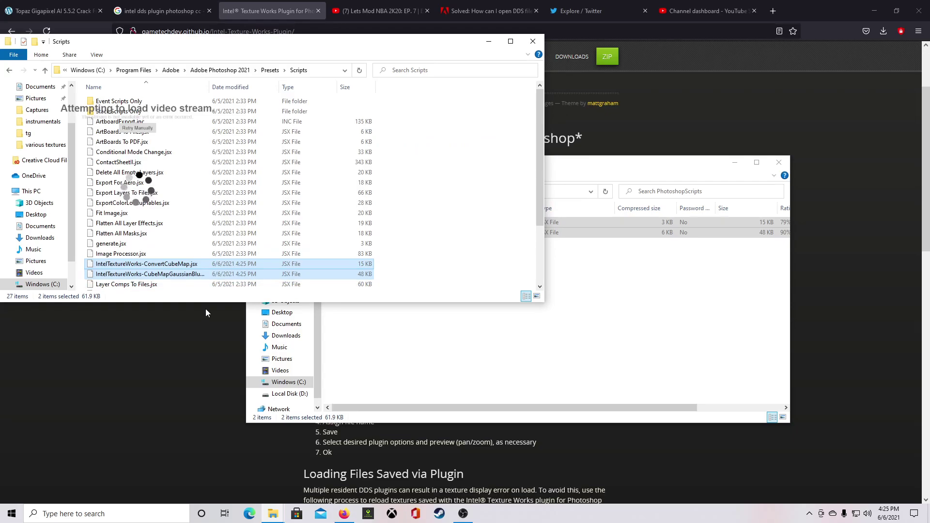
pyautogui.click(677, 184)
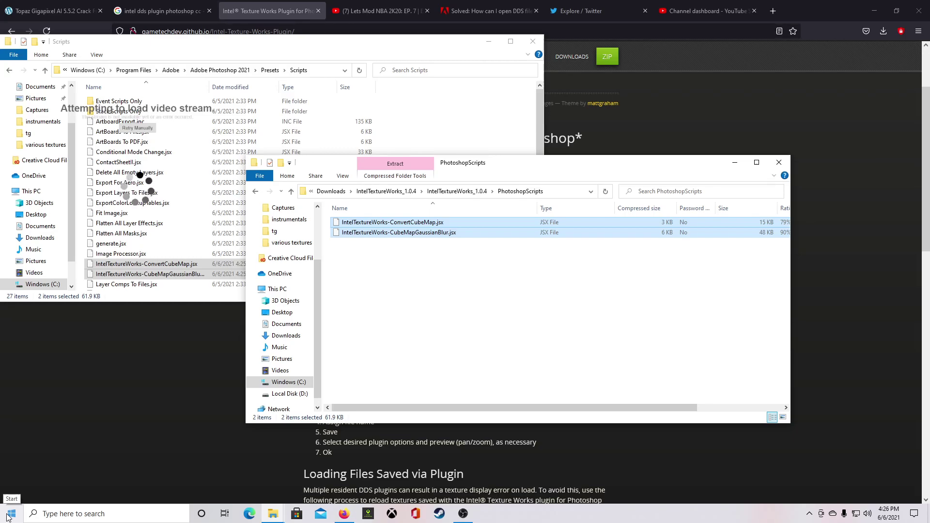
# - Launch Photoshop 2021 and open the recent asphalt_master_court_3_basecolor DDS without mip-map layers
pyautogui.click(10, 515)
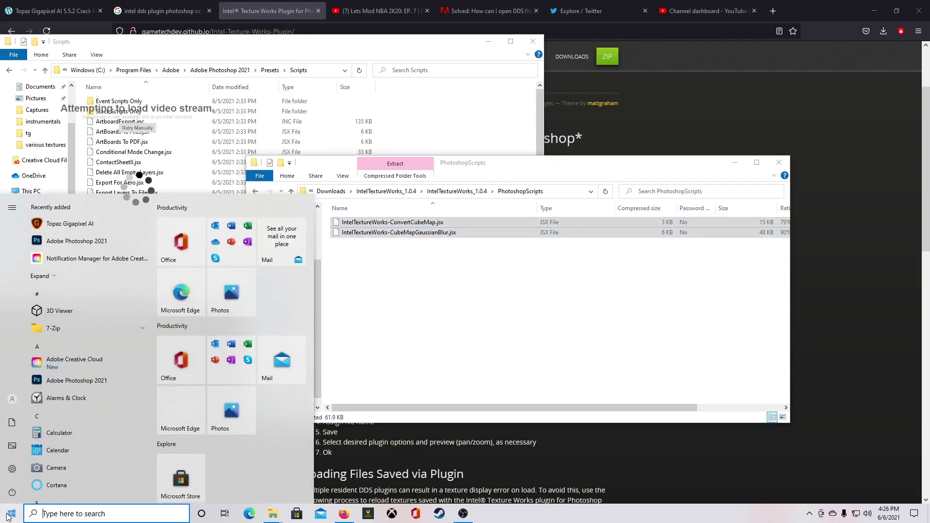
pyautogui.click(88, 383)
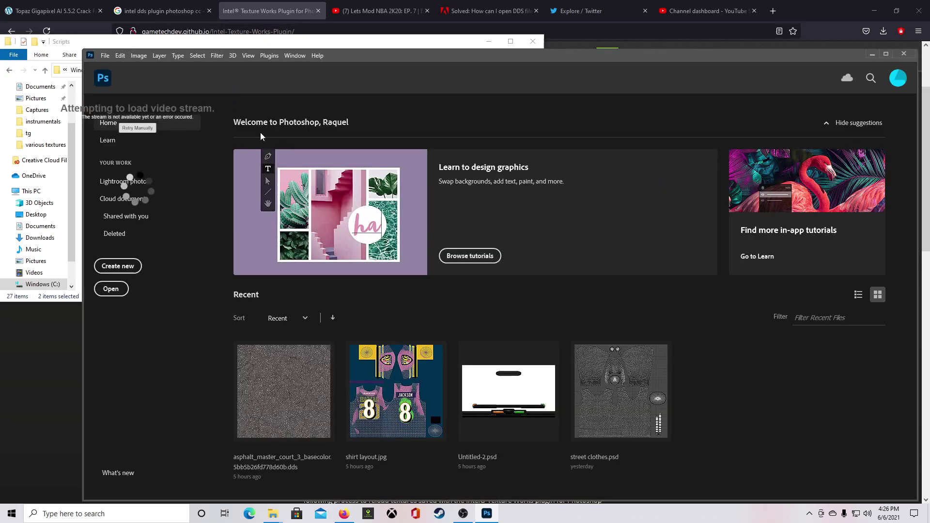
pyautogui.click(301, 393)
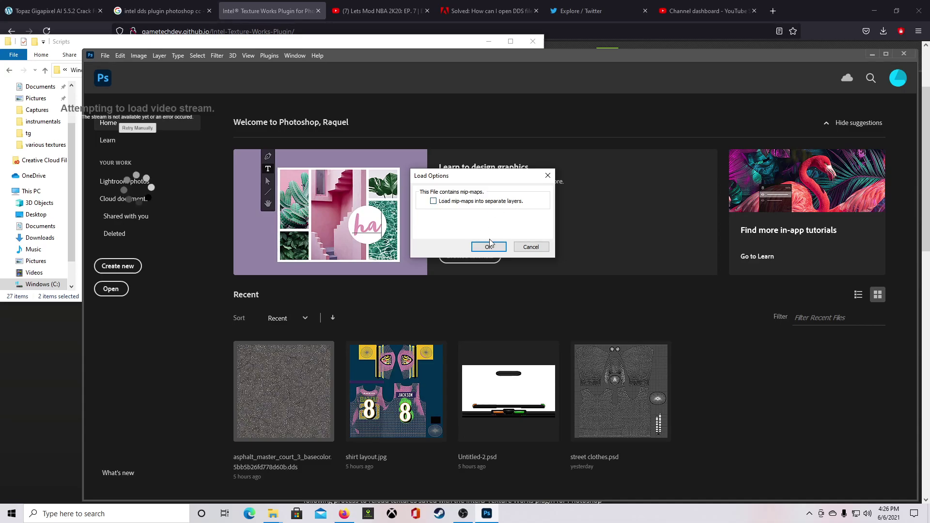
pyautogui.click(531, 247)
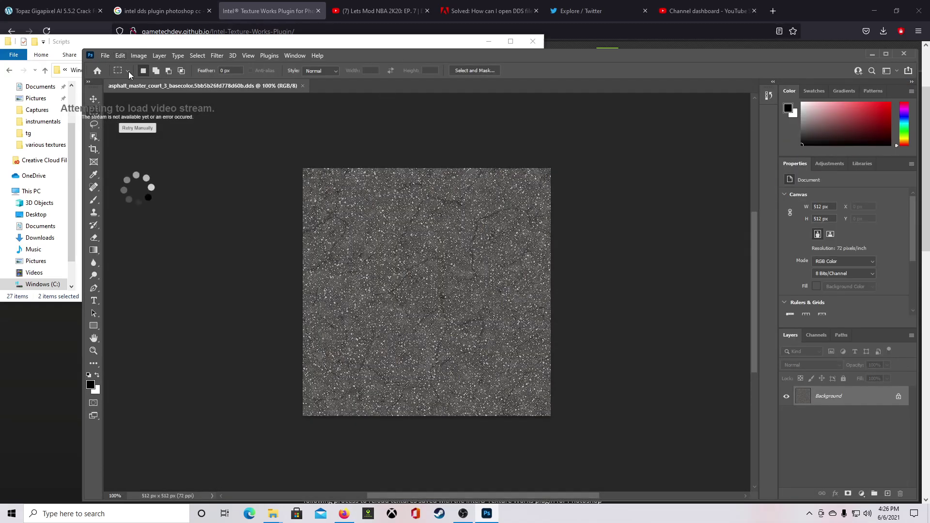
# - Save a copy as Intel Texture Works (*.DDS) on the computer, replacing the existing .dds file
pyautogui.click(105, 56)
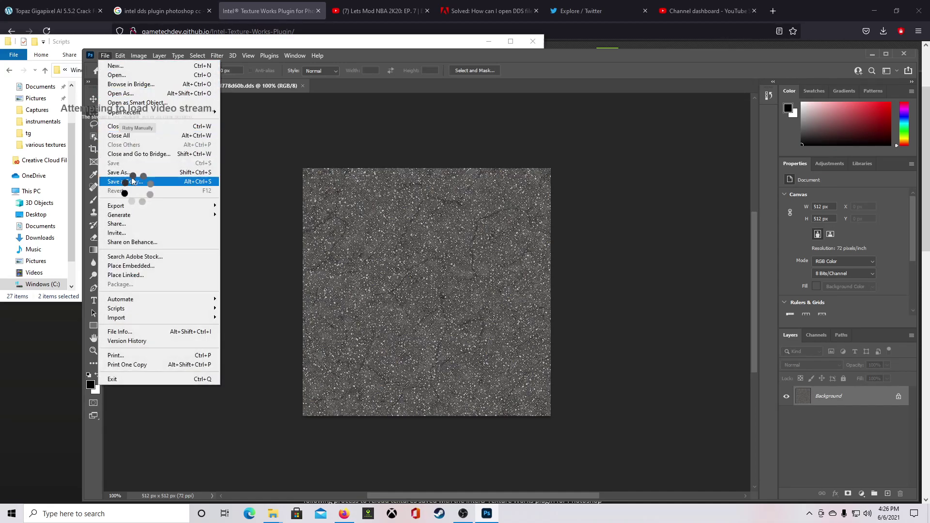
pyautogui.click(132, 186)
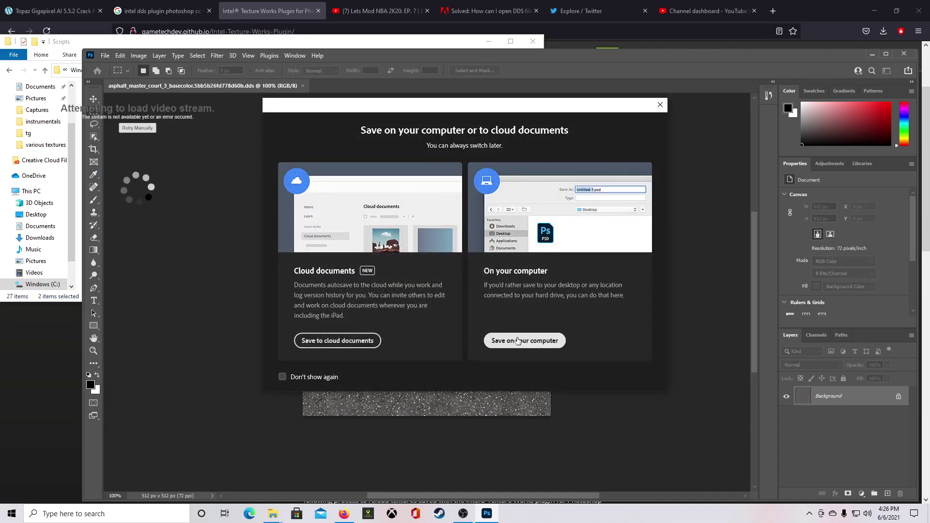
pyautogui.click(517, 341)
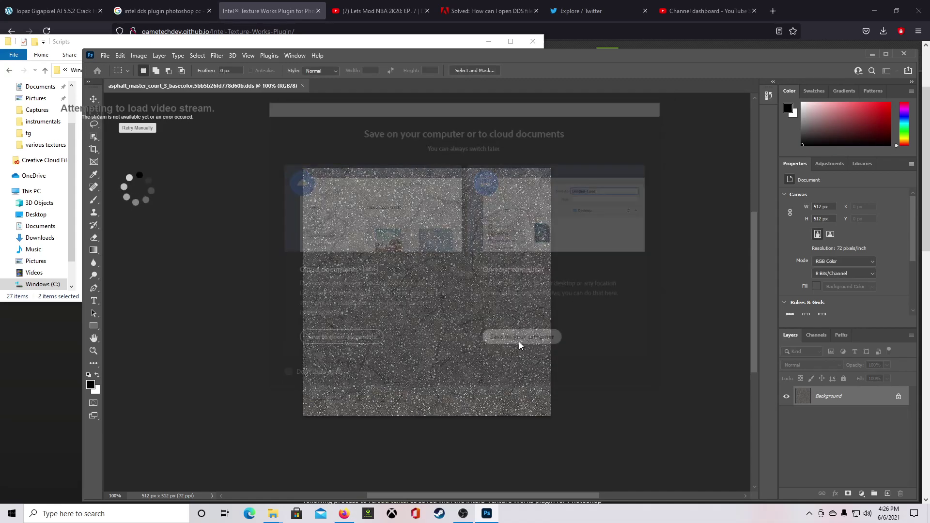
pyautogui.click(316, 273)
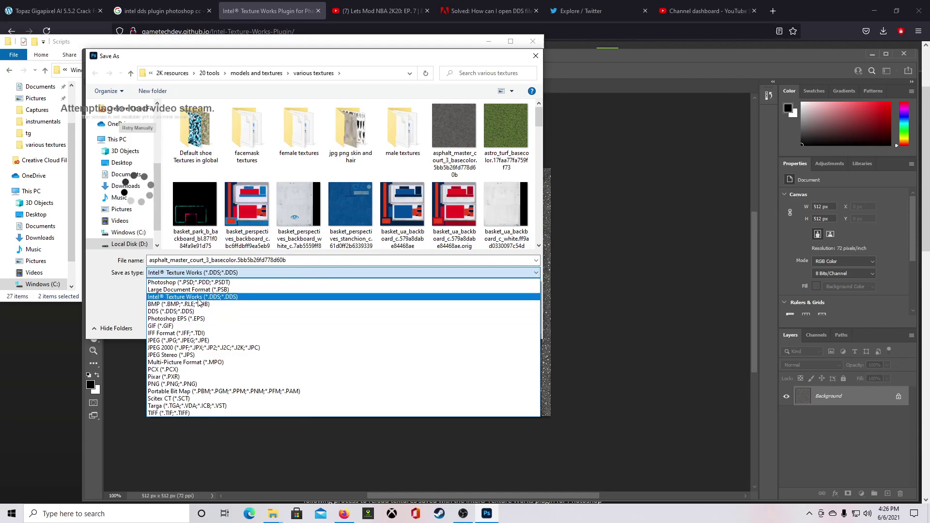
pyautogui.click(226, 298)
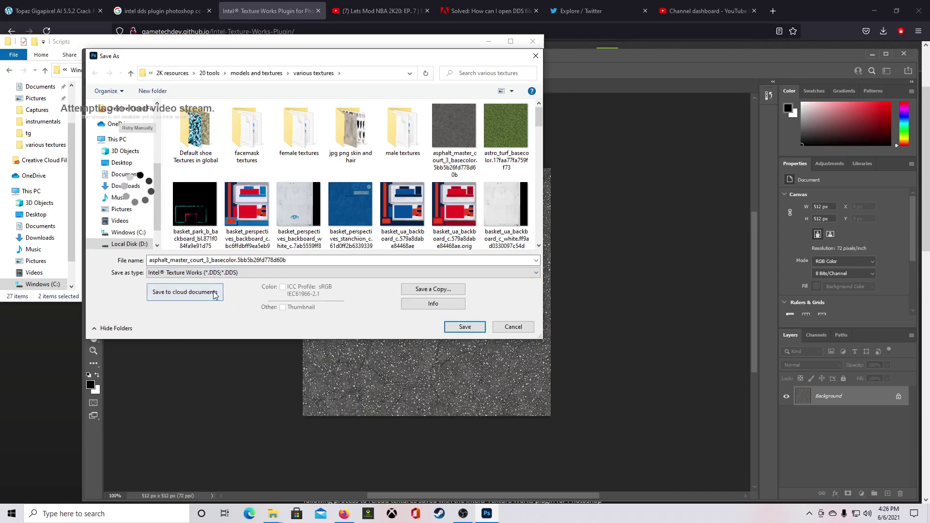
pyautogui.click(460, 327)
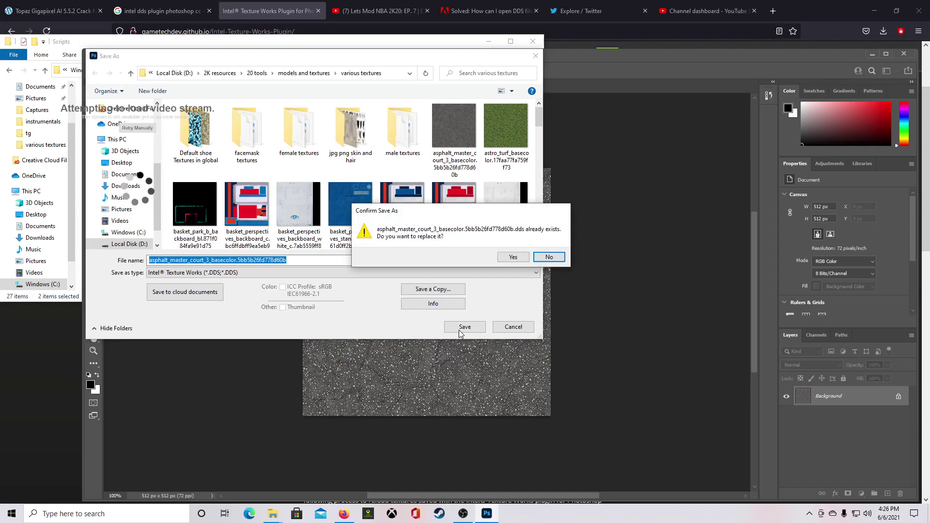
pyautogui.click(507, 258)
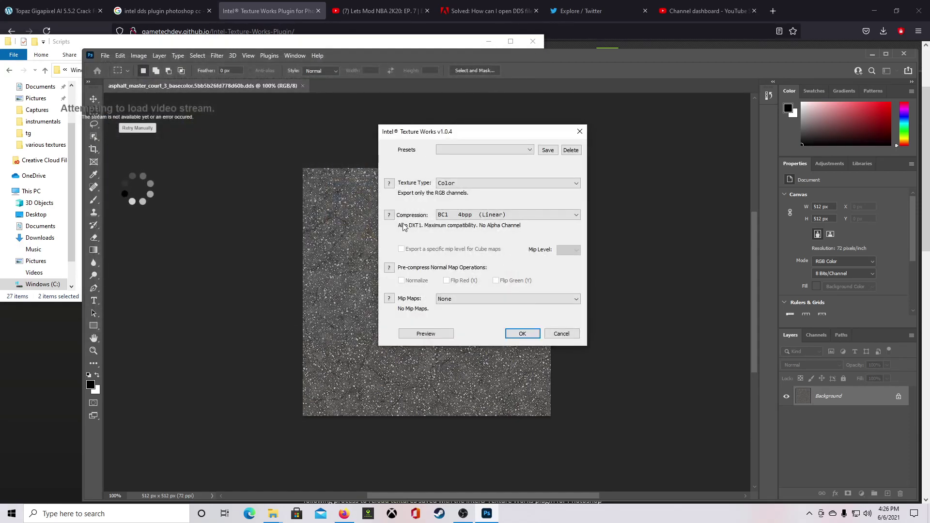
# - Check Texture Type stays Color and compression BC1 4bpp (Linear), then cancel the export
pyautogui.click(490, 183)
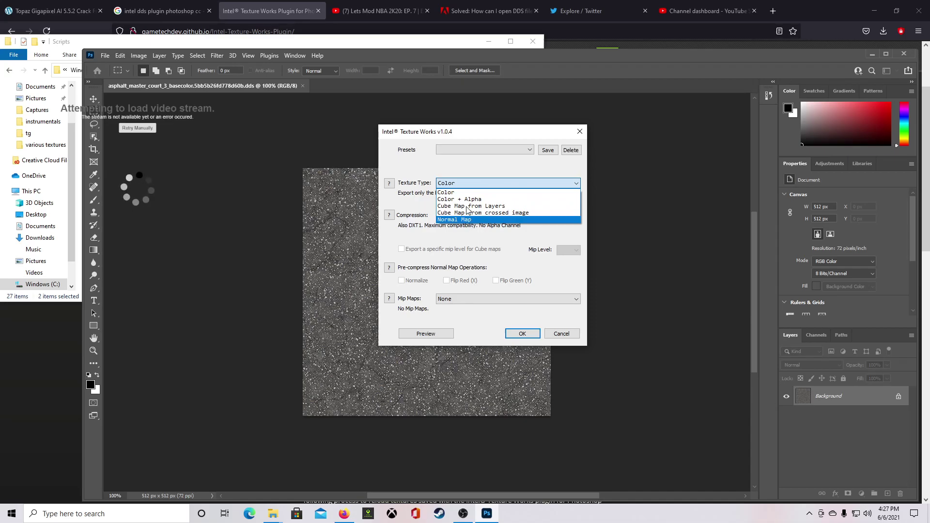
pyautogui.click(469, 193)
pyautogui.click(471, 216)
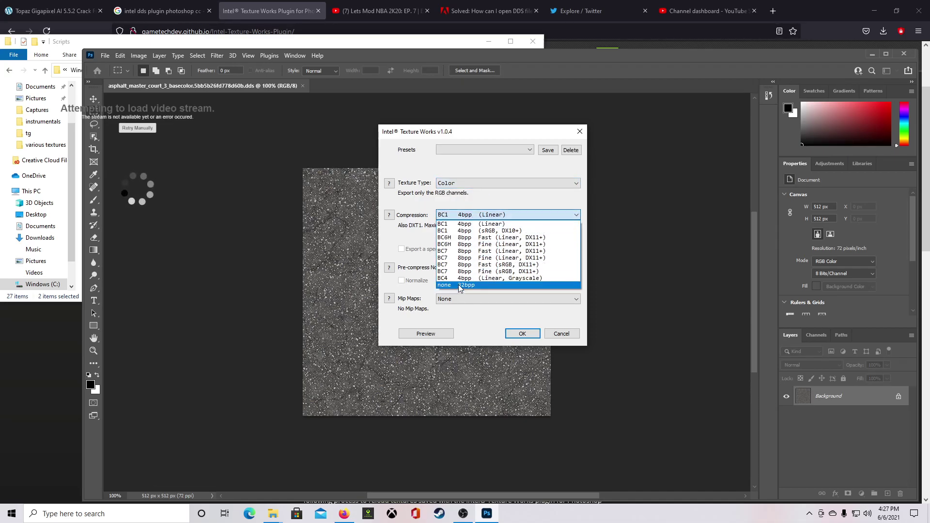
pyautogui.click(478, 162)
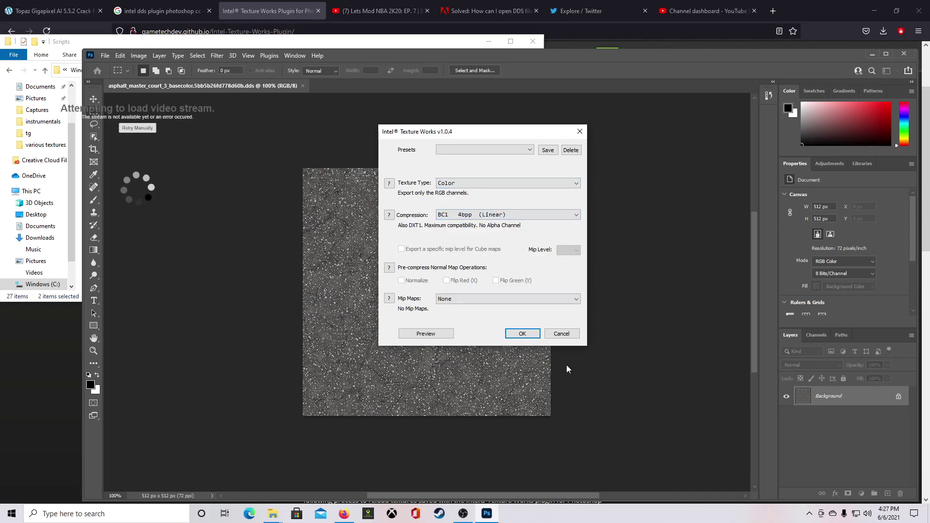
pyautogui.click(561, 334)
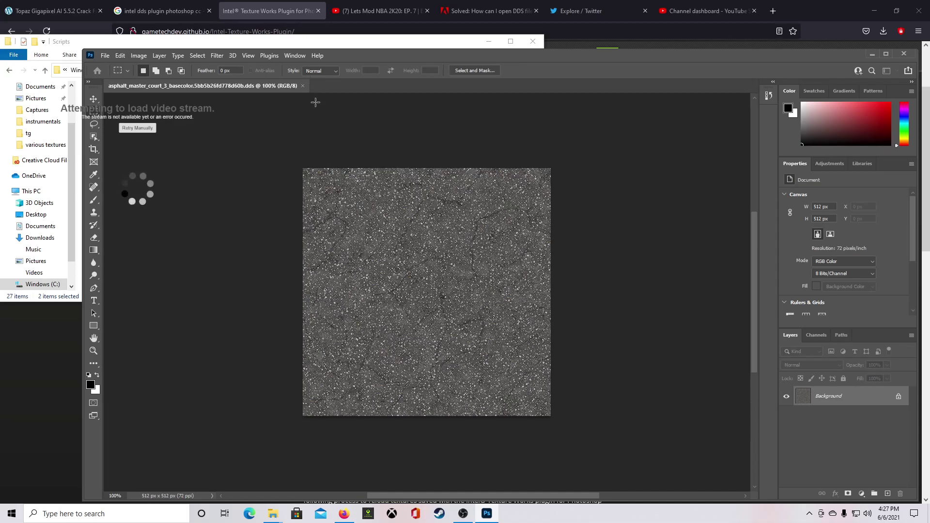
# - Move and enlarge the Photoshop window, then bring OBS Studio to the front from the taskbar
pyautogui.moveTo(797, 54); pyautogui.dragTo(763, 27)
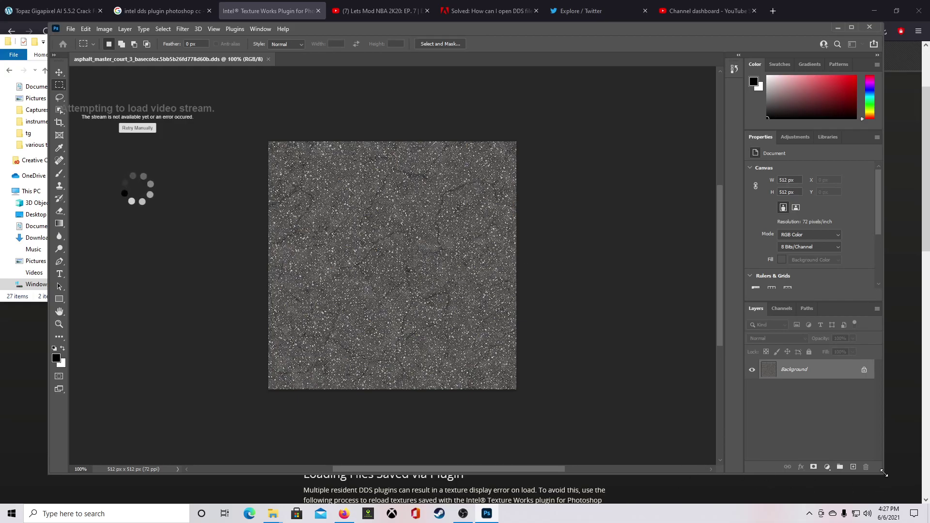
pyautogui.moveTo(883, 475); pyautogui.dragTo(907, 497)
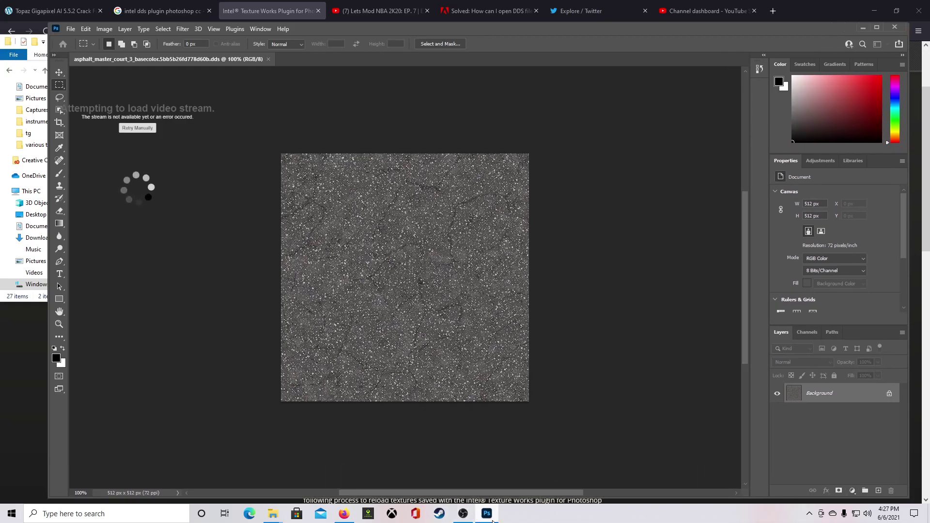
pyautogui.moveTo(463, 515)
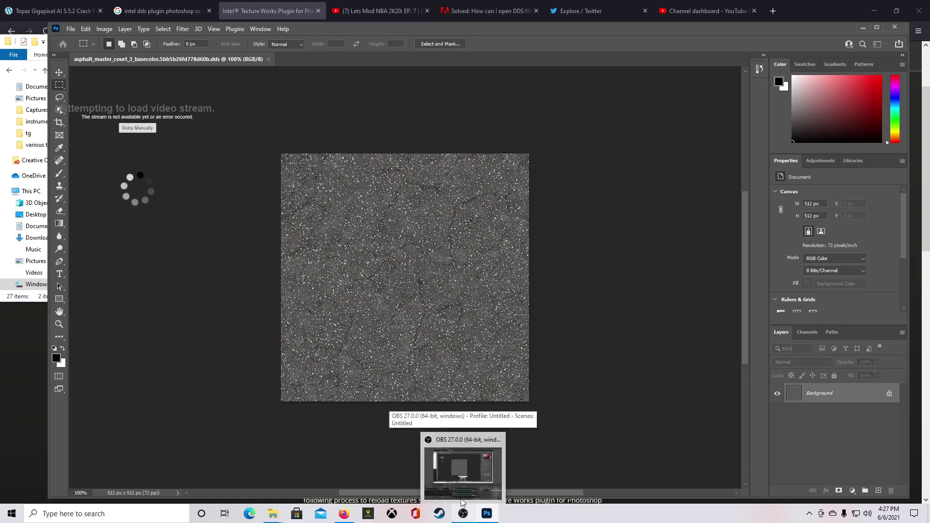
pyautogui.moveTo(476, 471)
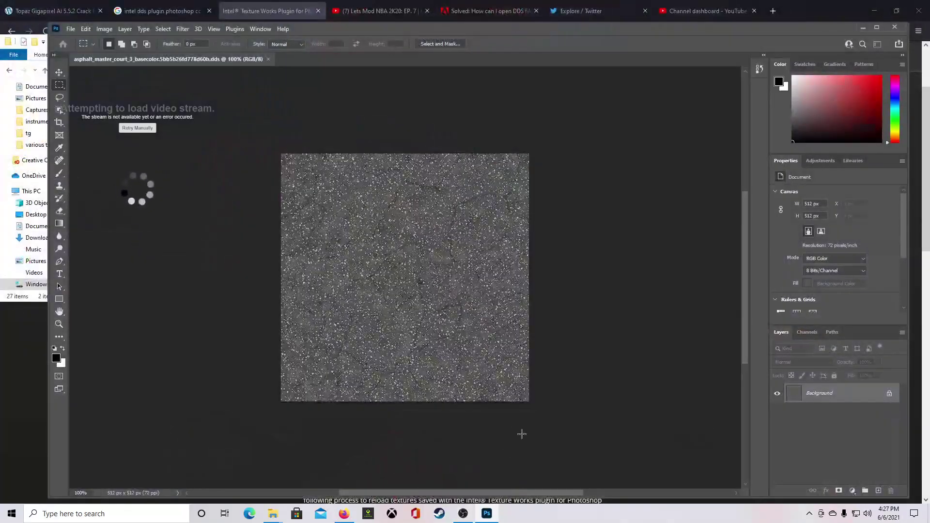
pyautogui.click(468, 511)
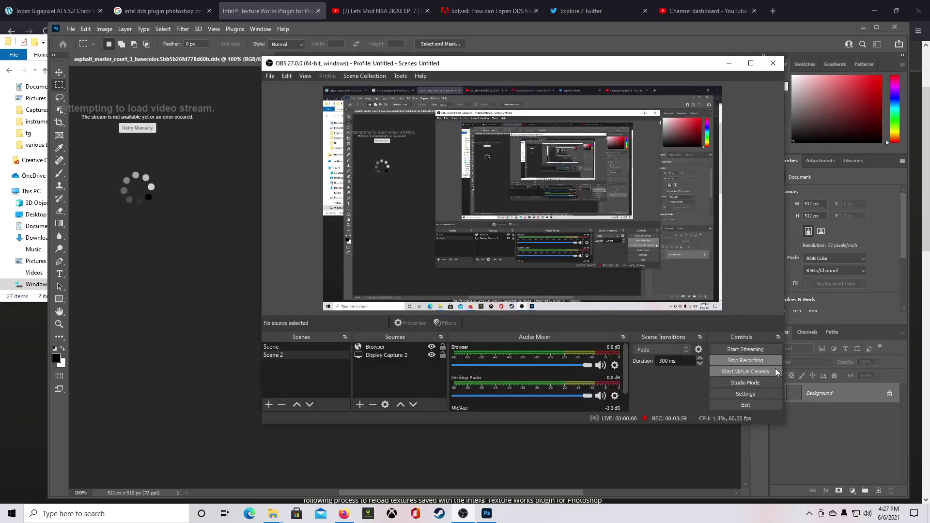